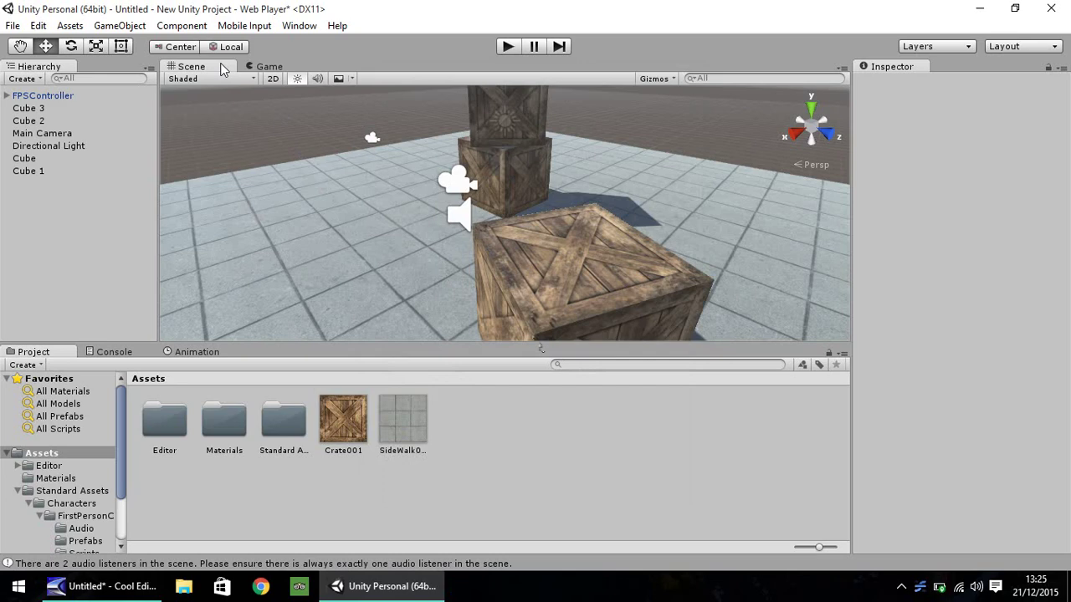
Step: Open Build Settings from the File menu and select PC, Mac & Linux Standalone
click(12, 25)
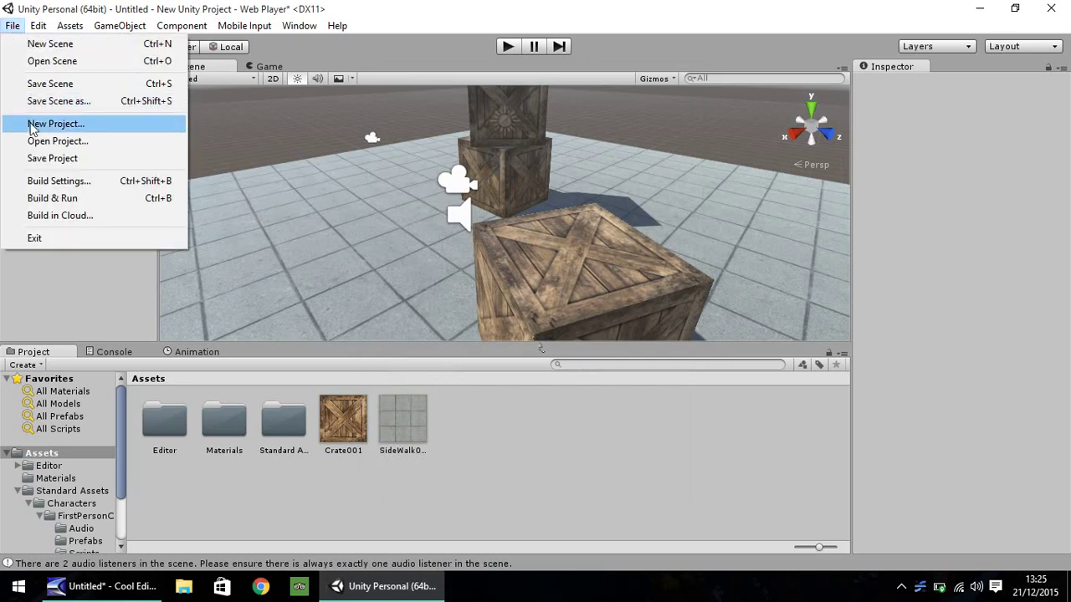
click(96, 184)
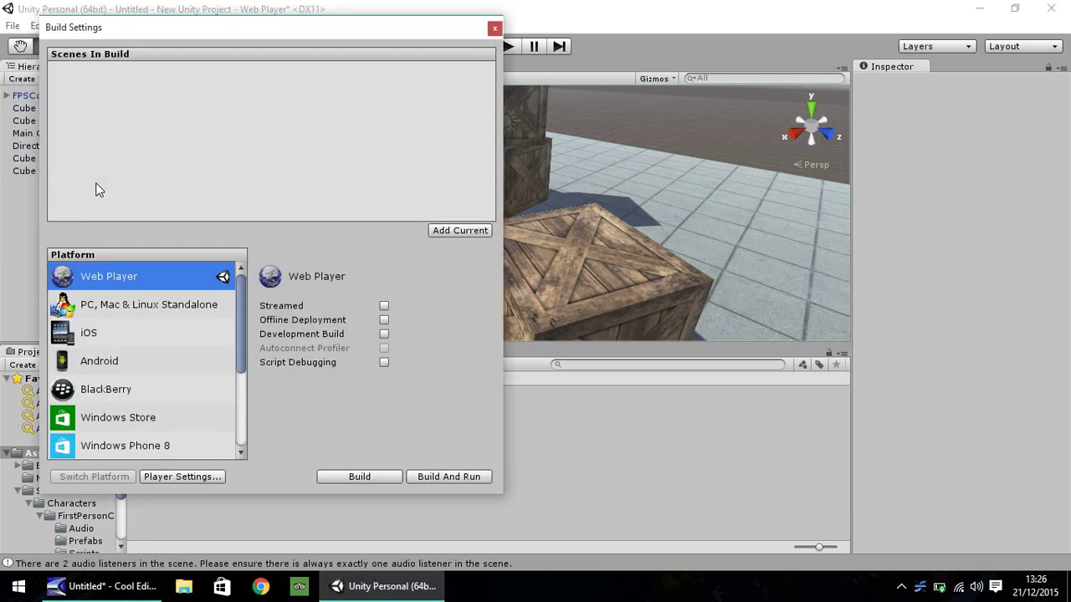
click(125, 306)
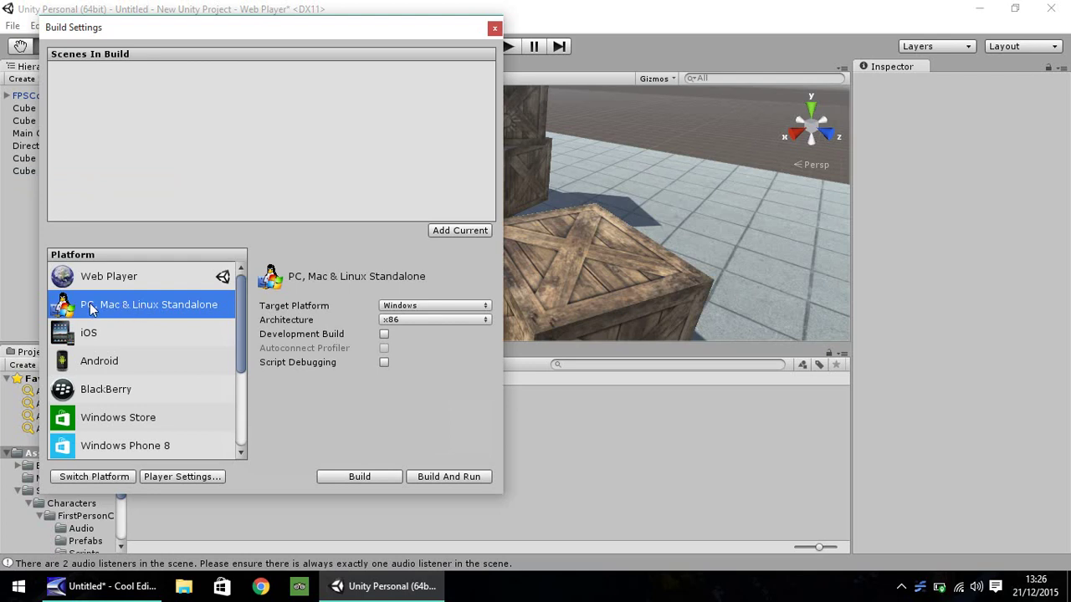
Step: Compare the Web Player, iOS and Android options, then return to PC, Mac & Linux Standalone
click(122, 284)
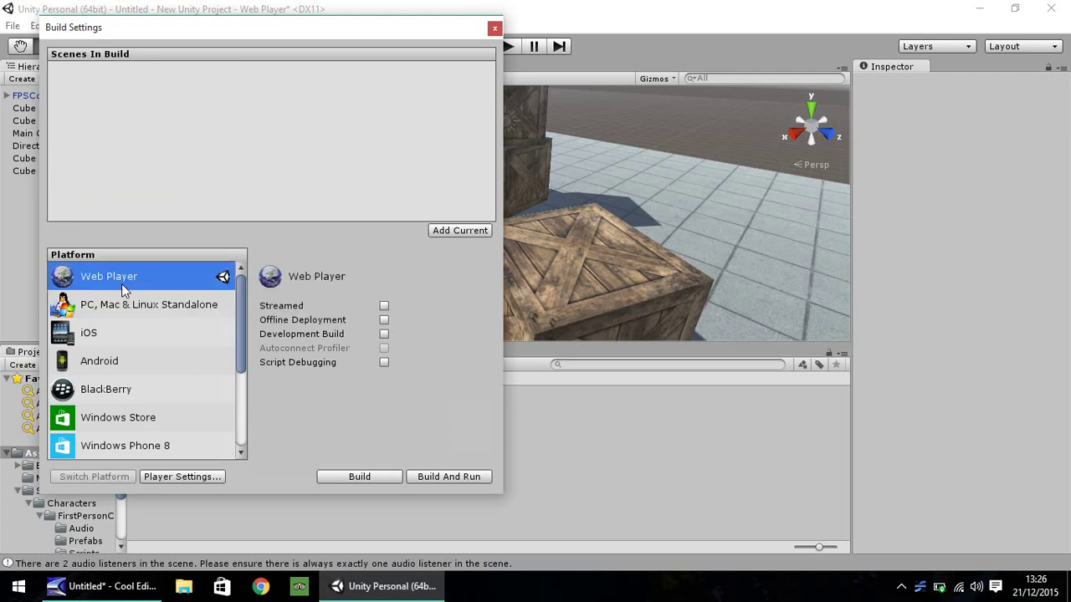
click(128, 303)
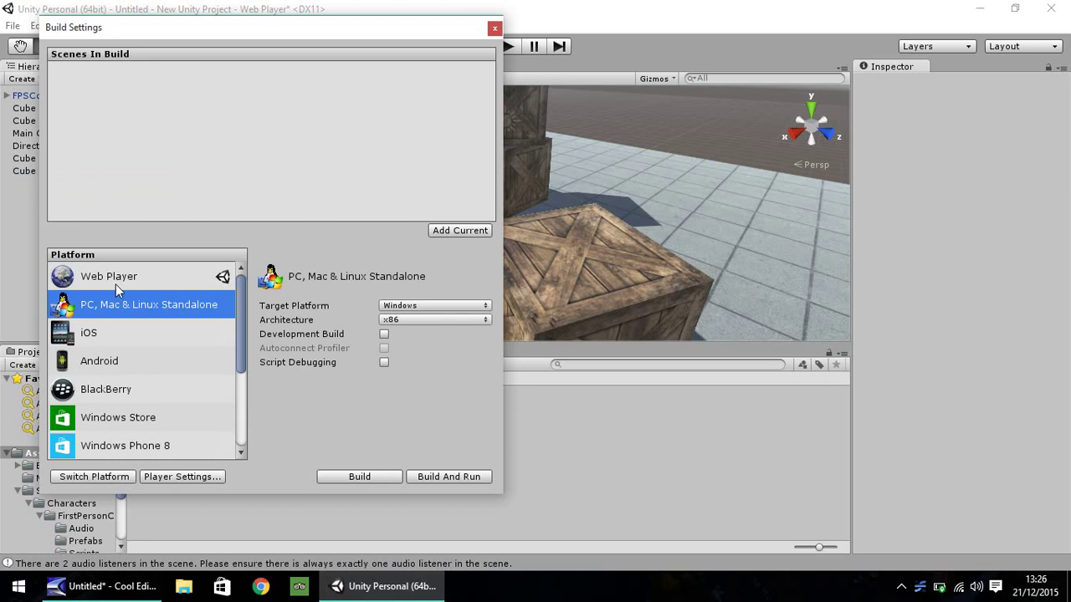
click(107, 332)
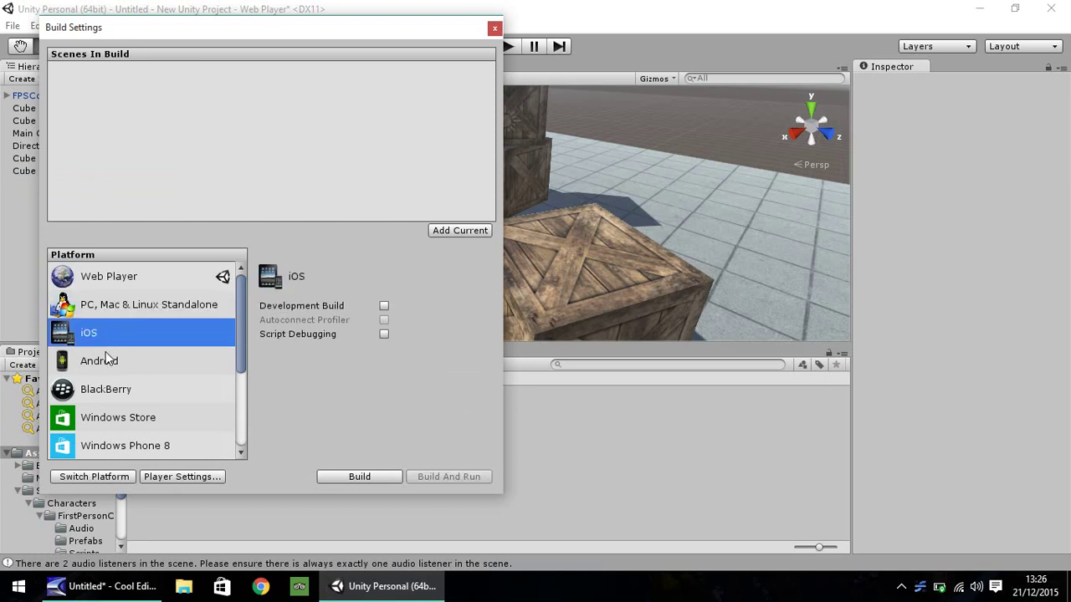
click(107, 359)
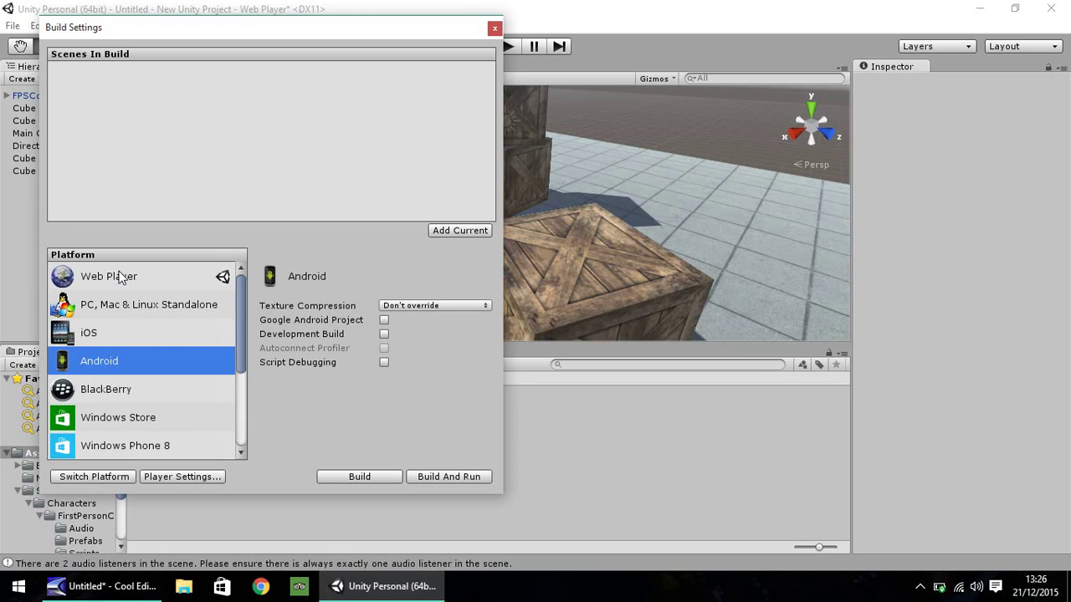
click(126, 306)
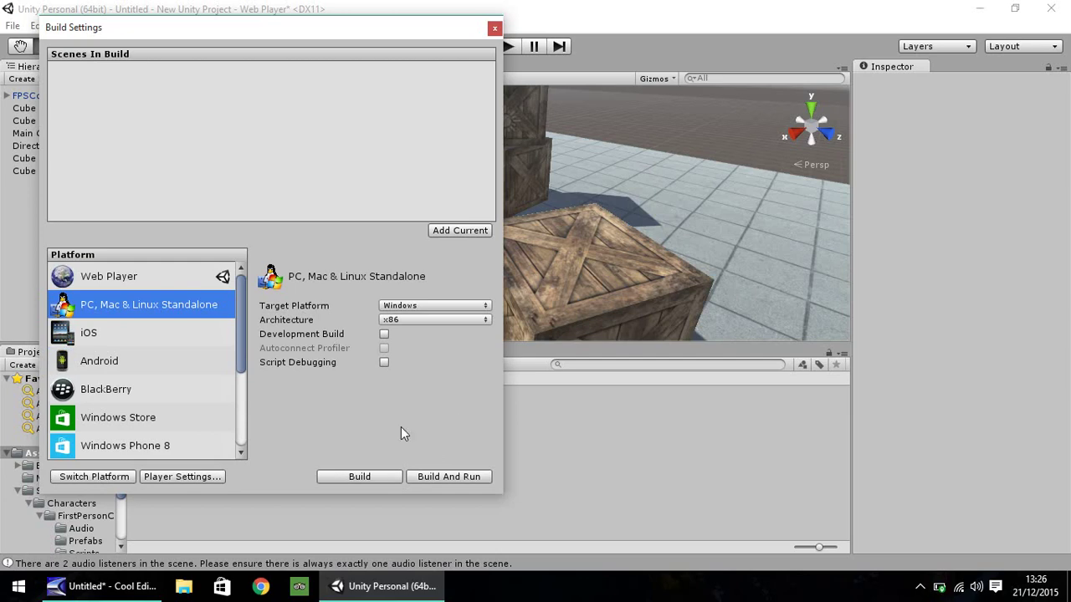
Step: Build and run the crate scene as the Windows standalone game.exe
click(446, 474)
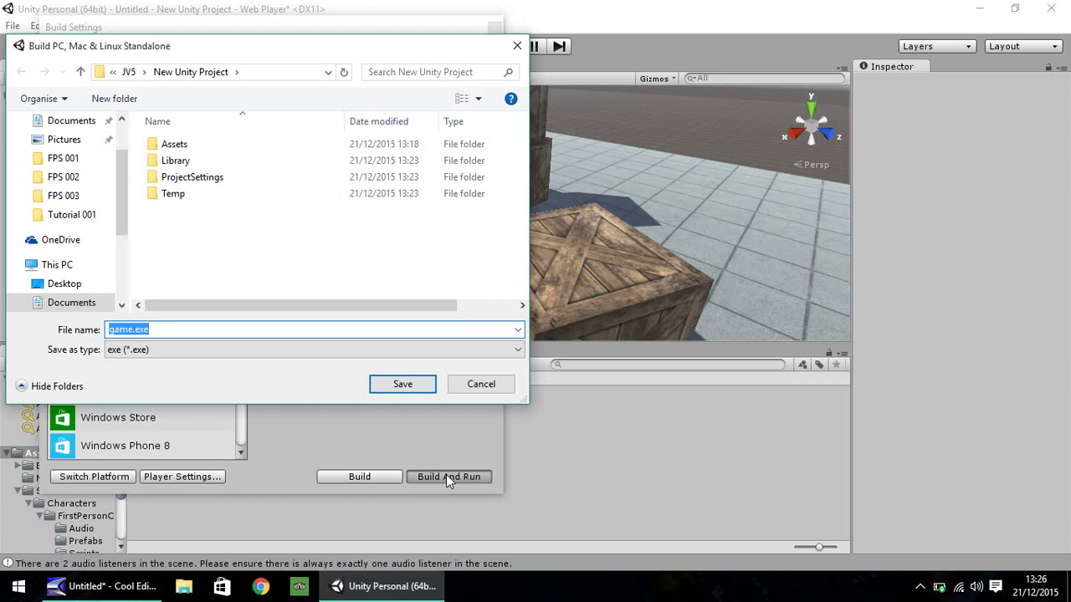
key(Return)
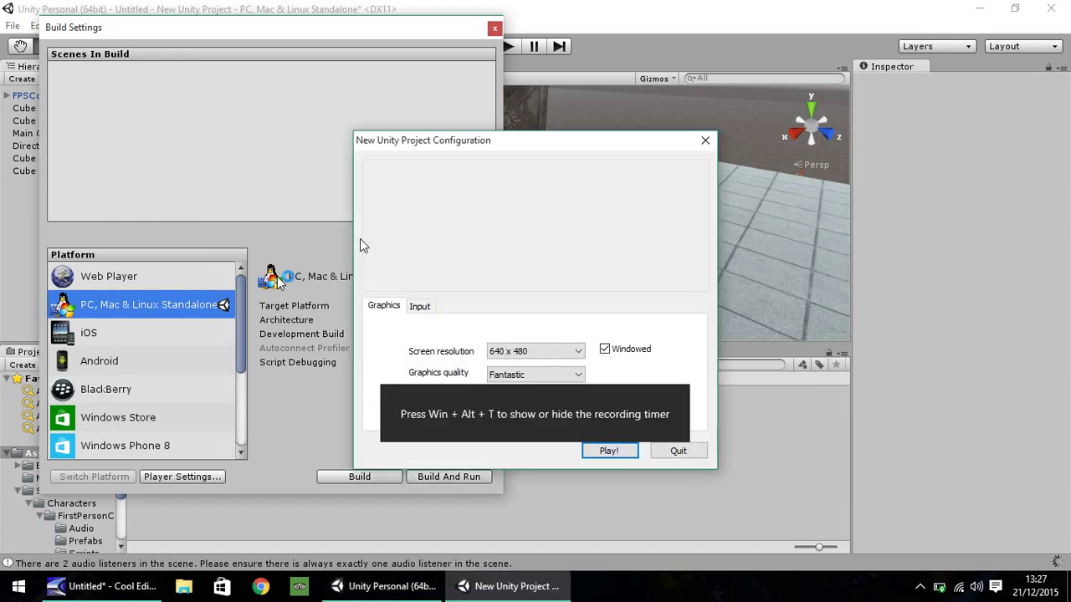
click(679, 395)
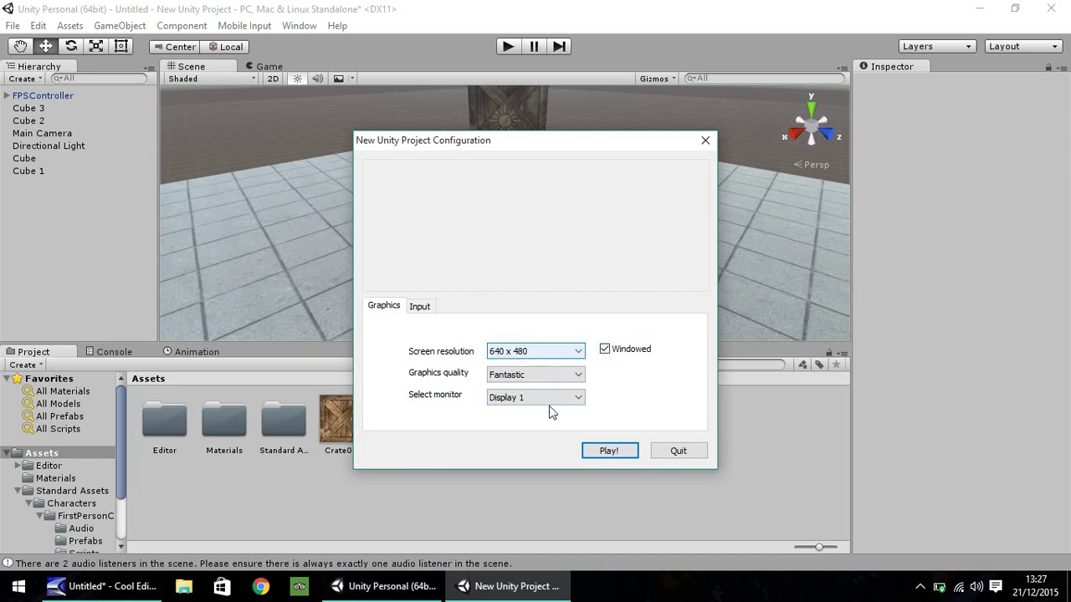
Step: Launch the game, silence the Game bar tip, and walk toward the crates with A and W
click(615, 452)
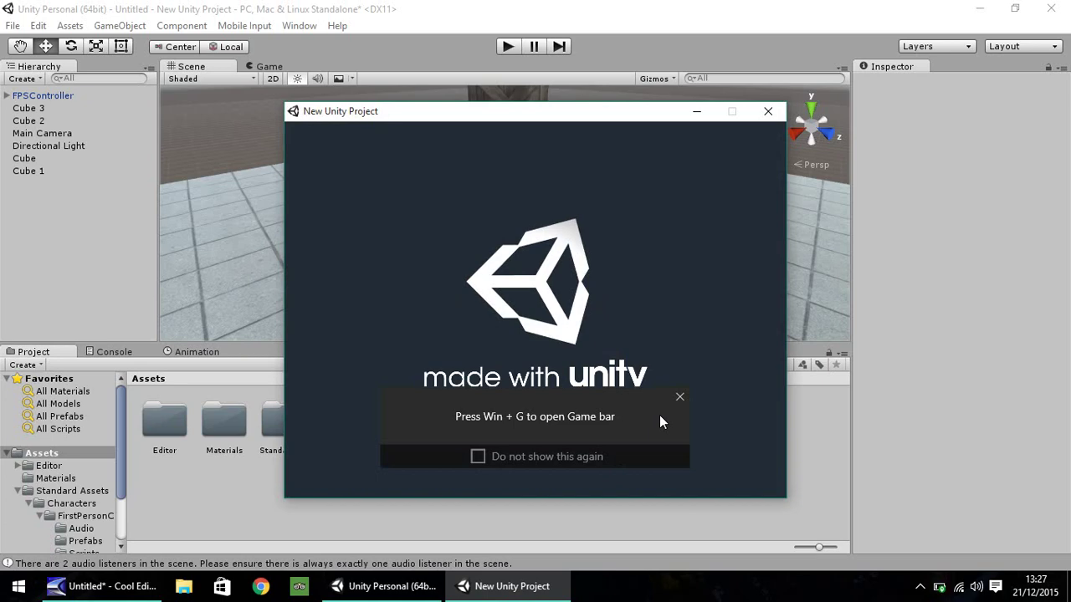
click(478, 456)
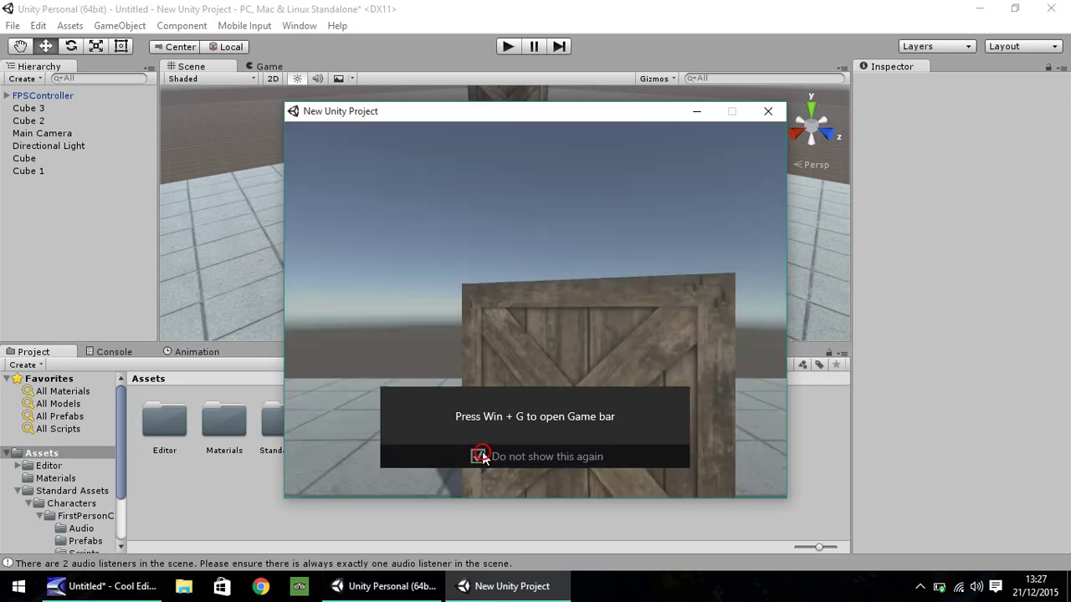
click(679, 398)
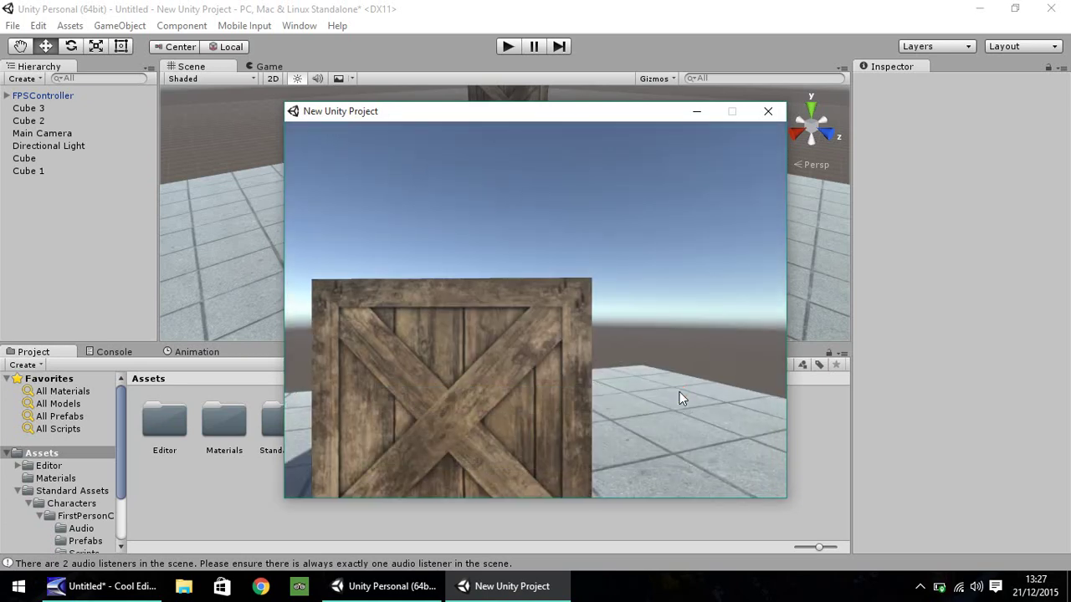
key(a)
key(a)
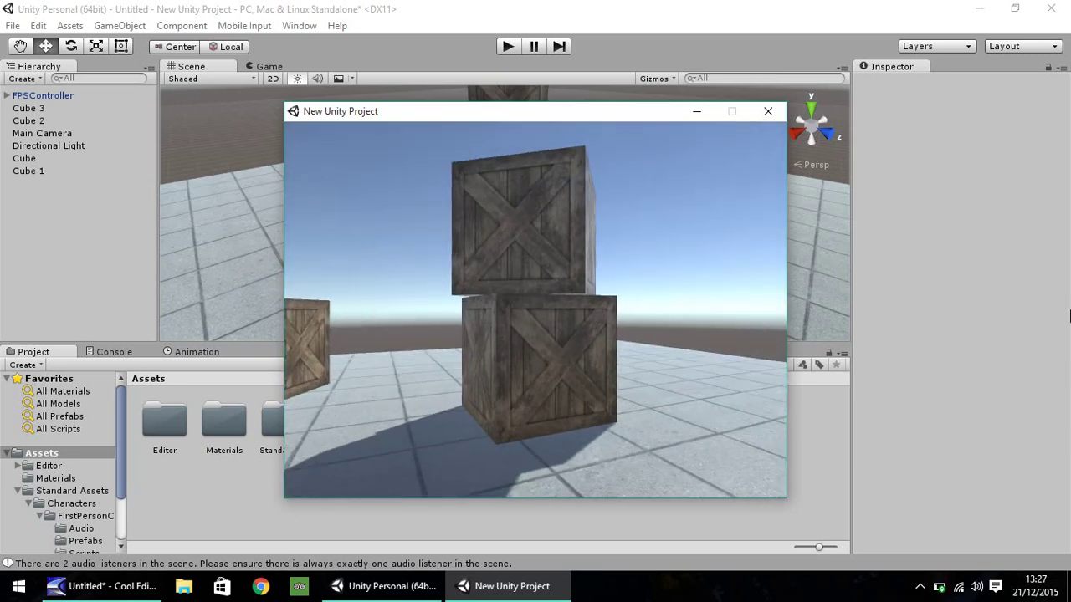
key(w)
key(w)
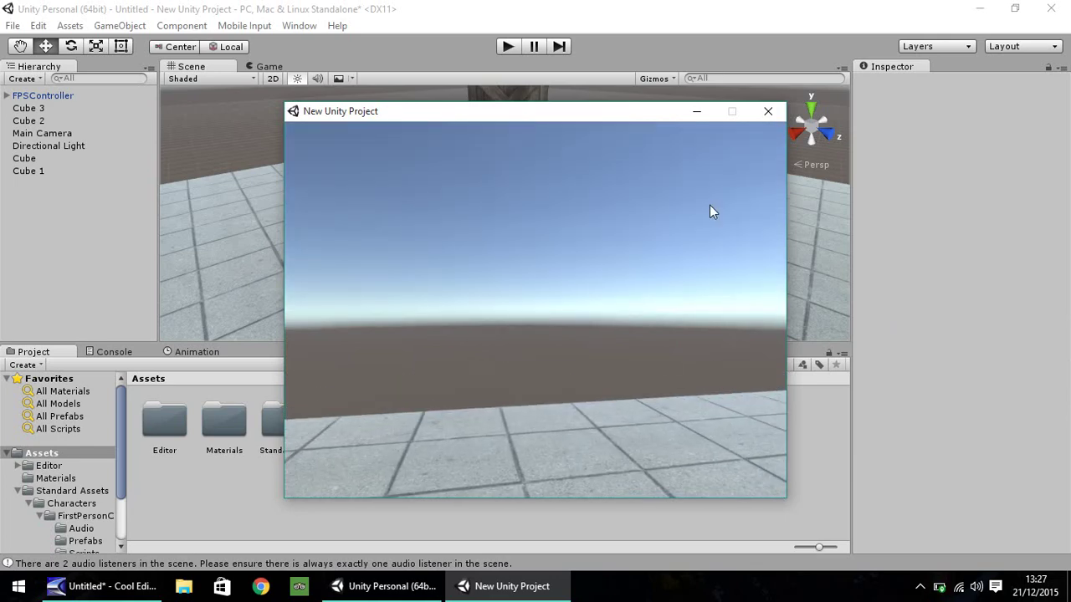
Step: Quit the running game and make Web Player the build platform
click(775, 117)
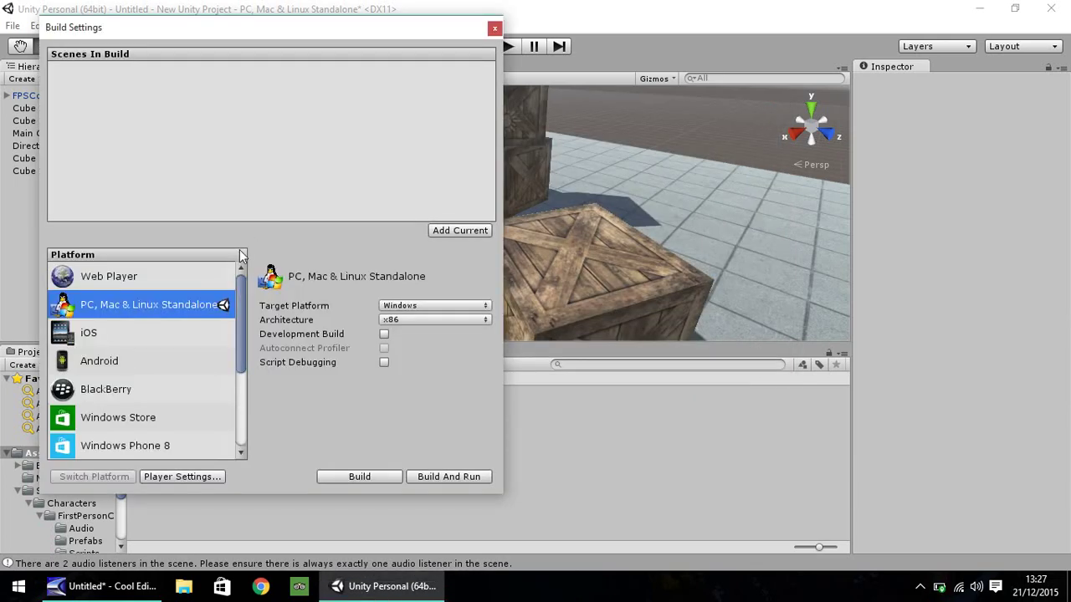
click(106, 281)
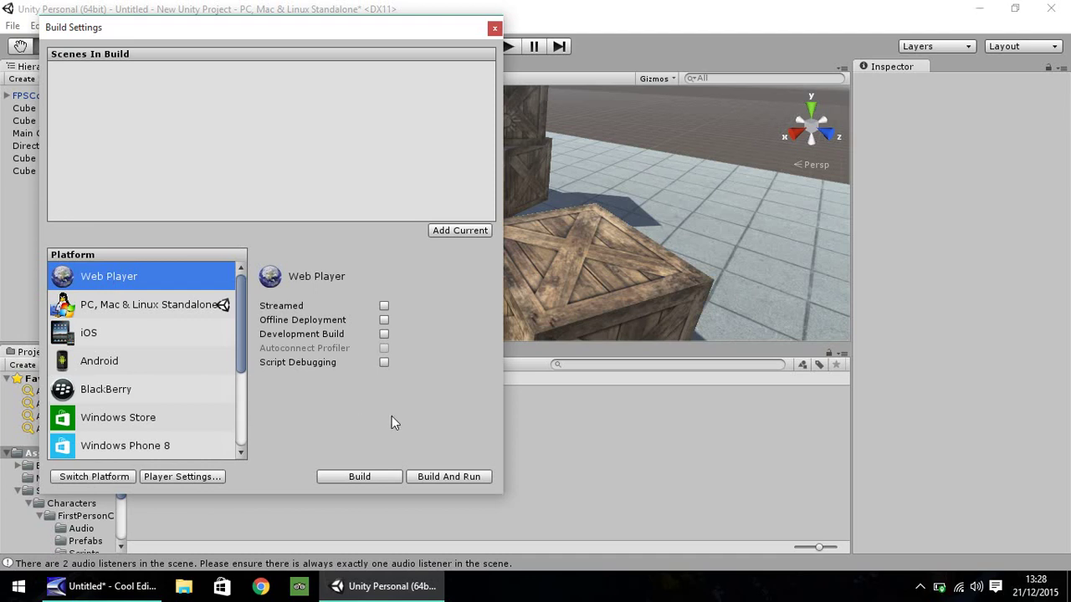
Step: Start a Web Player build, create a New folder in the project folder, then cancel
click(444, 475)
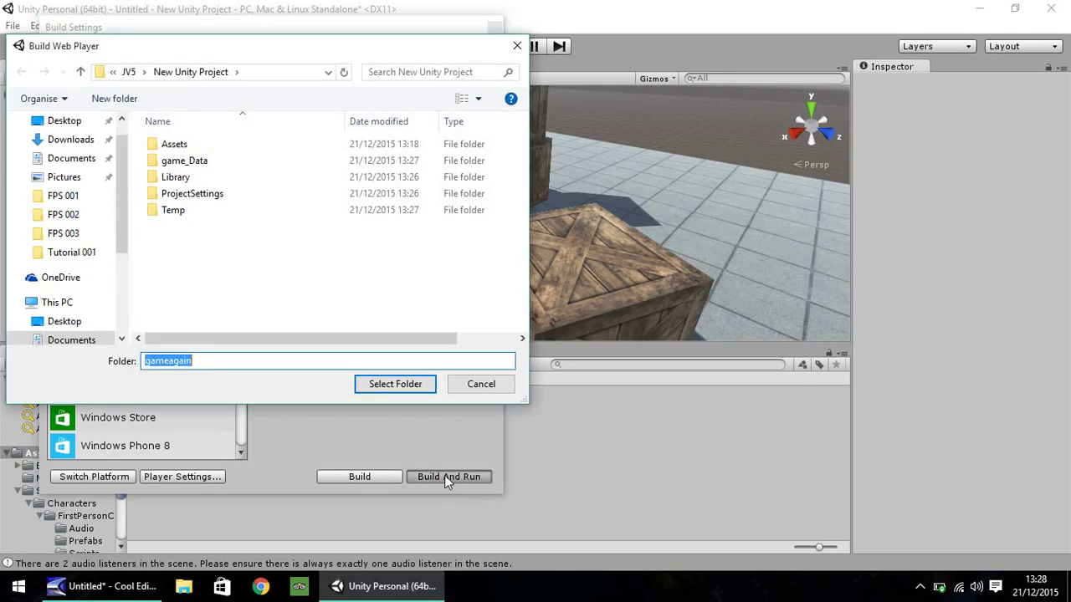
right_click(211, 254)
mouse_move(284, 420)
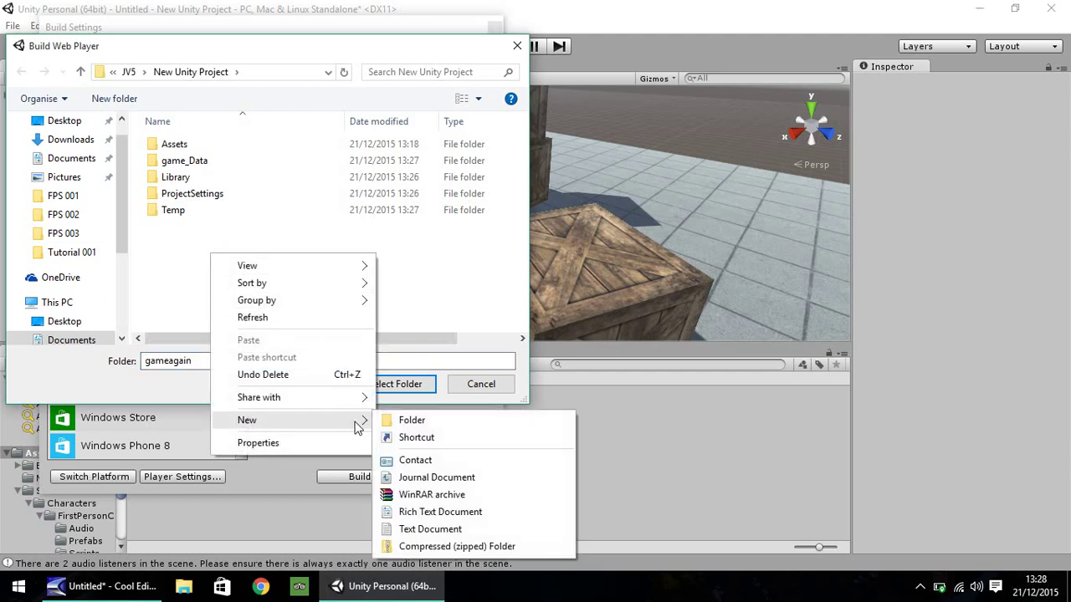
click(453, 418)
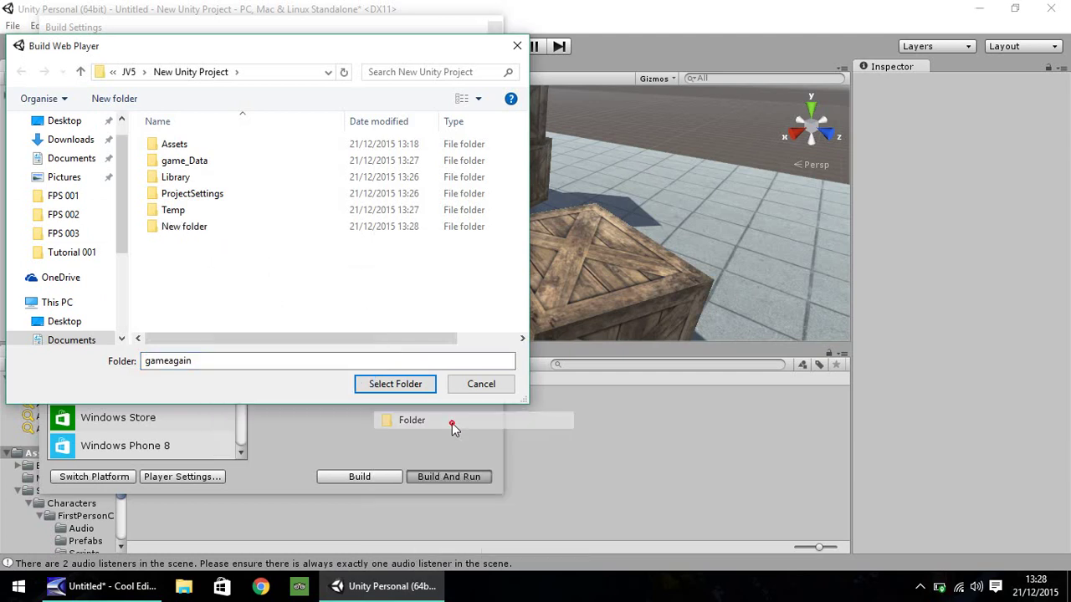
click(238, 236)
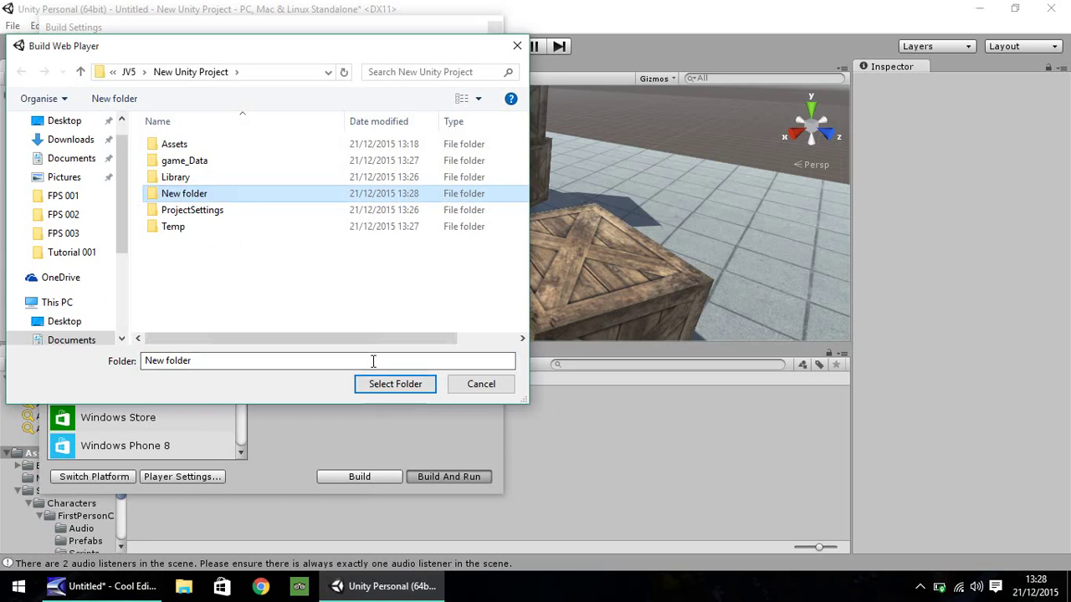
click(483, 387)
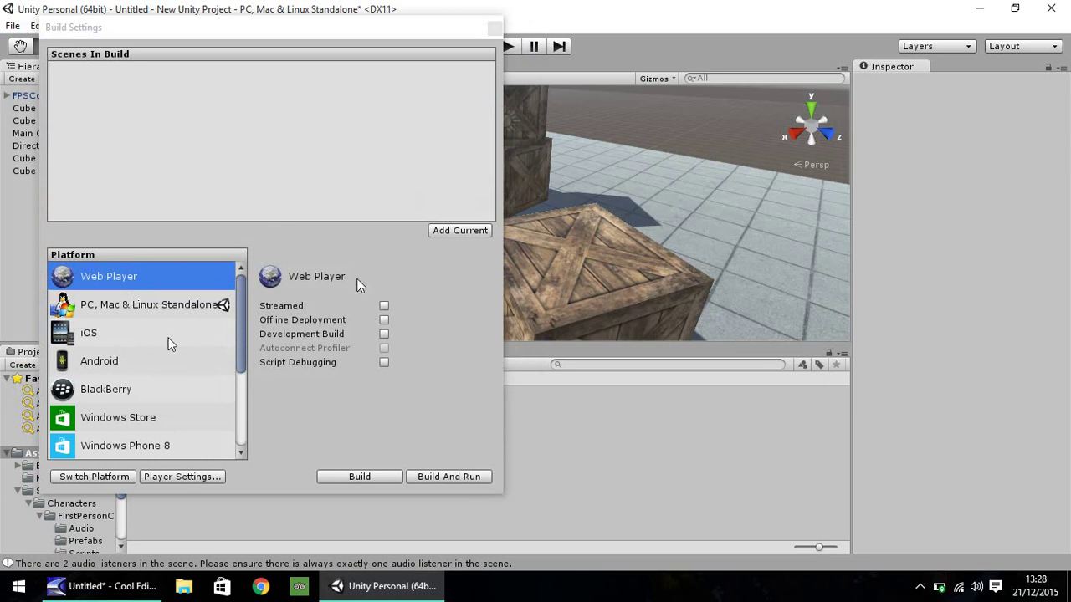
mouse_move(281, 306)
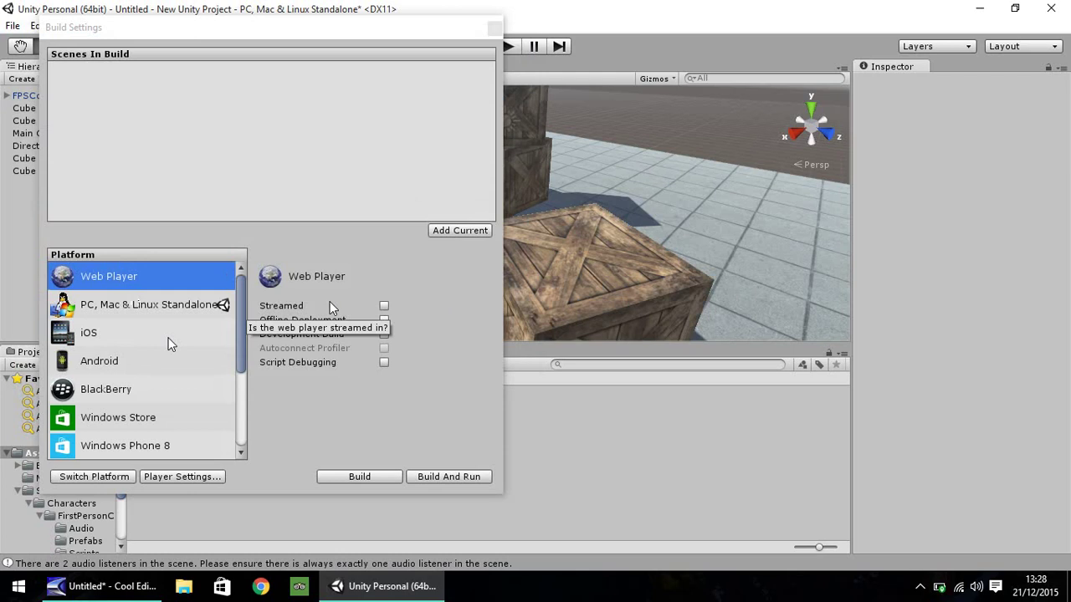
Step: Review the iOS, Android and Web Player platform options, then close Build Settings
click(109, 335)
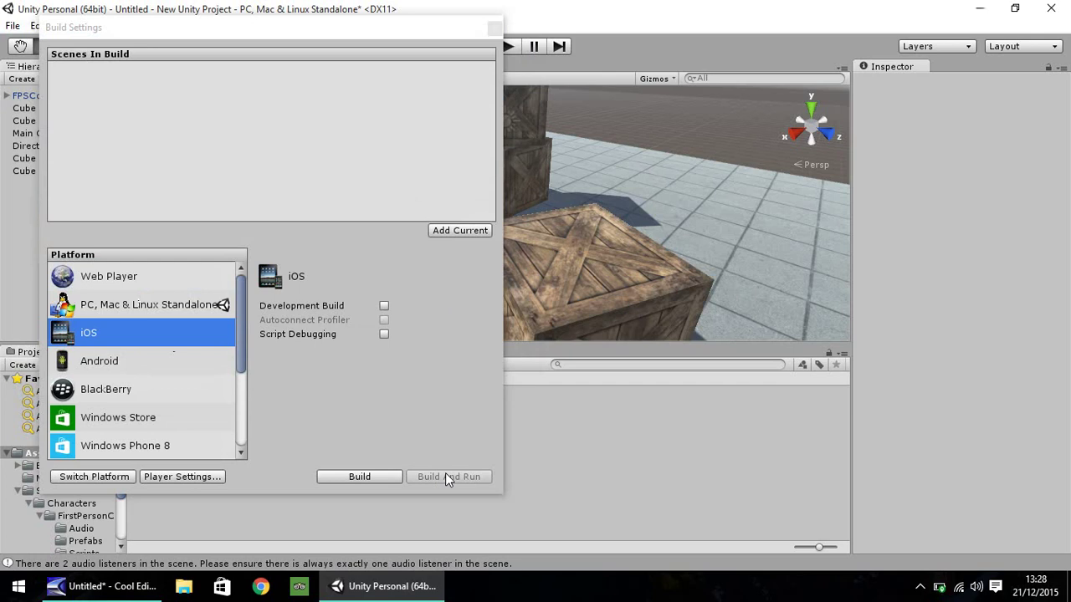
click(105, 363)
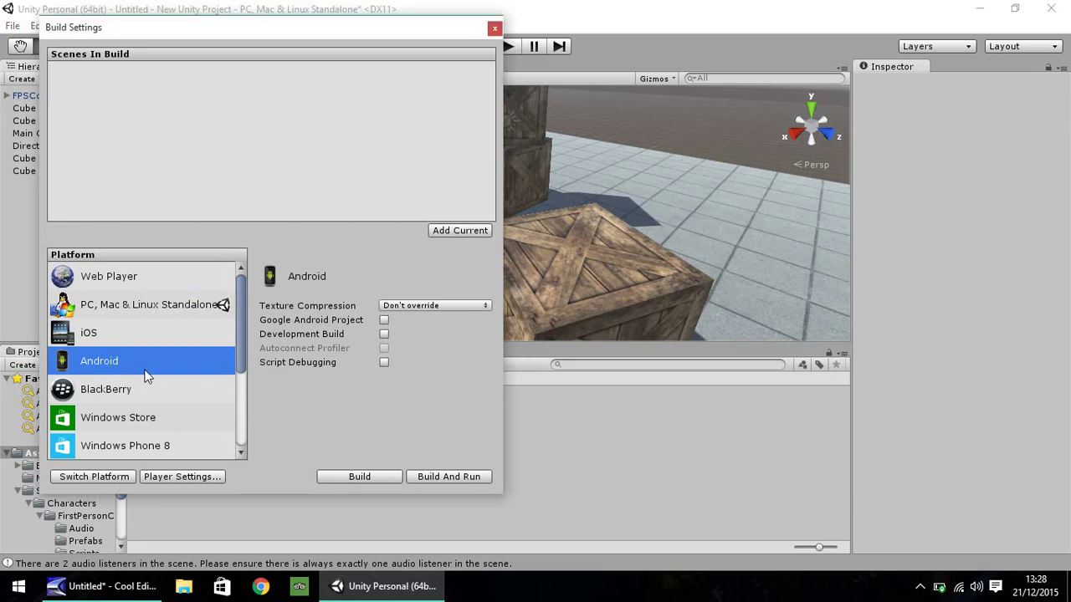
click(139, 340)
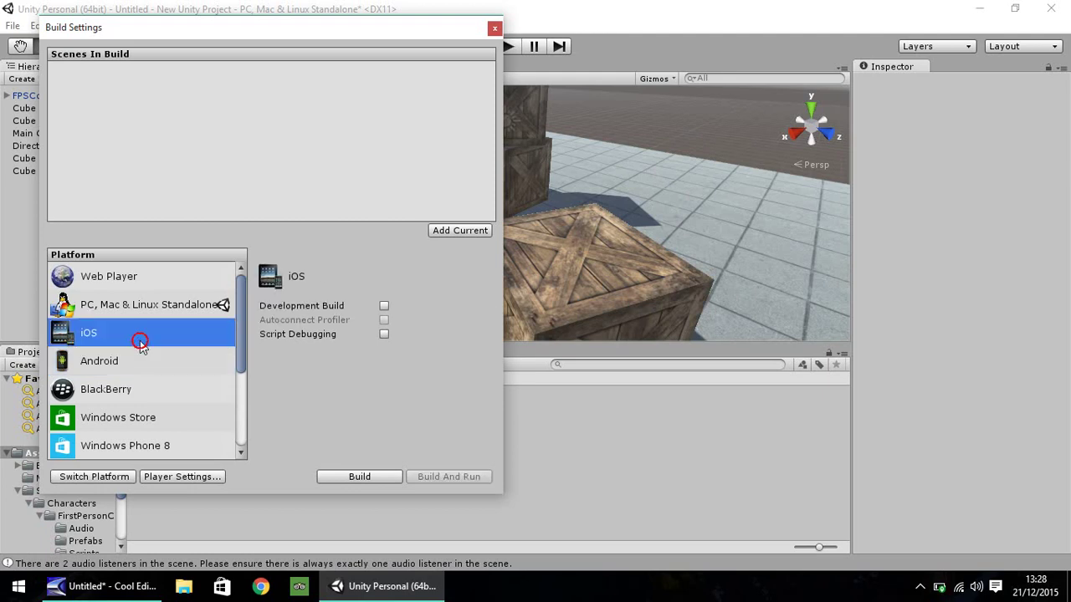
click(144, 285)
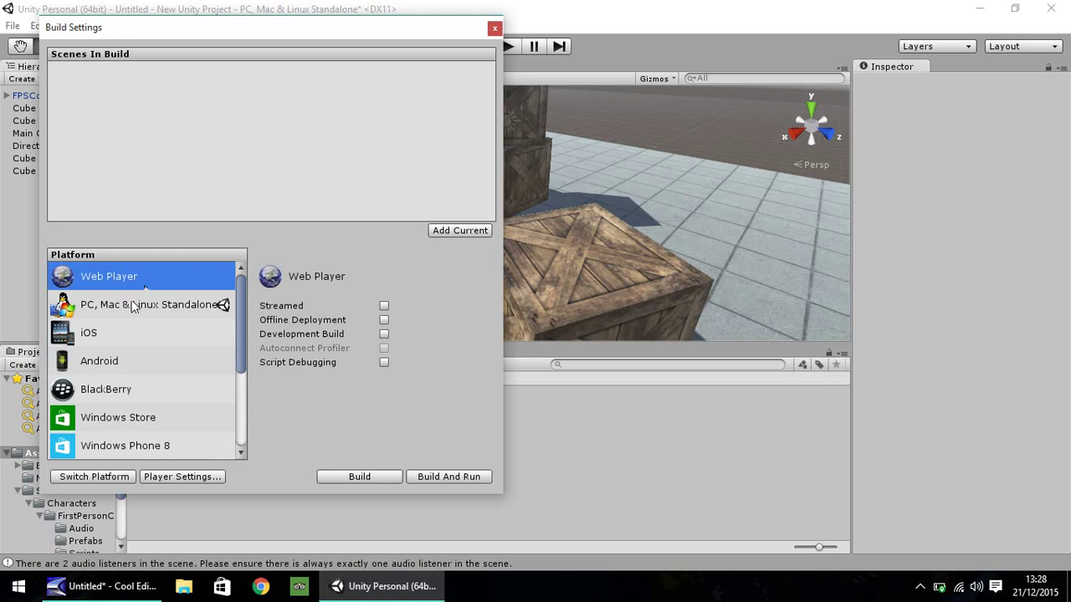
click(495, 28)
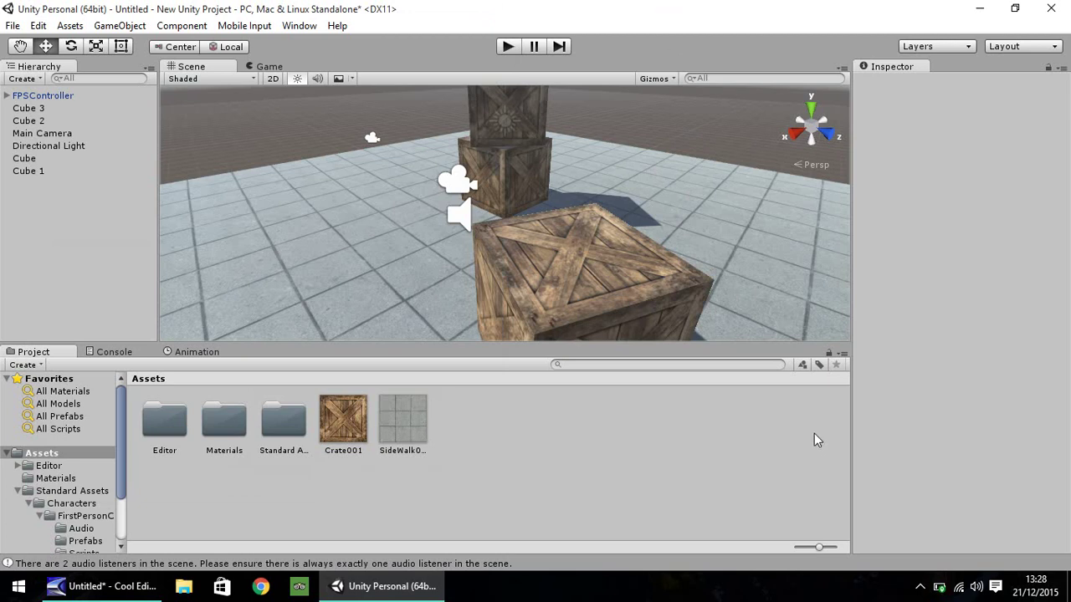